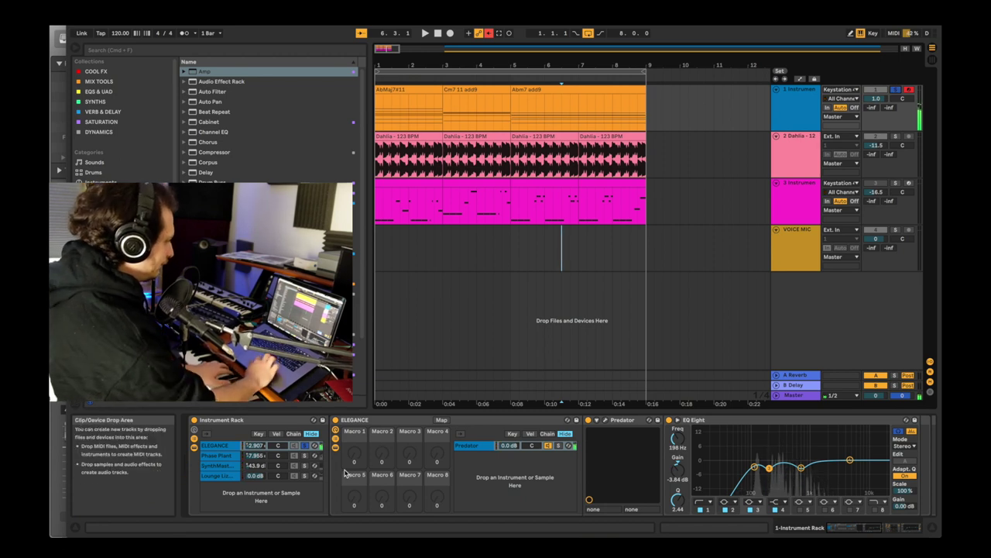
# Step: Audition the Phase Plant, SynthMaster and Lounge Lizard chains of the first track's Instrument Rack by soloing each in turn
pyautogui.click(305, 456)
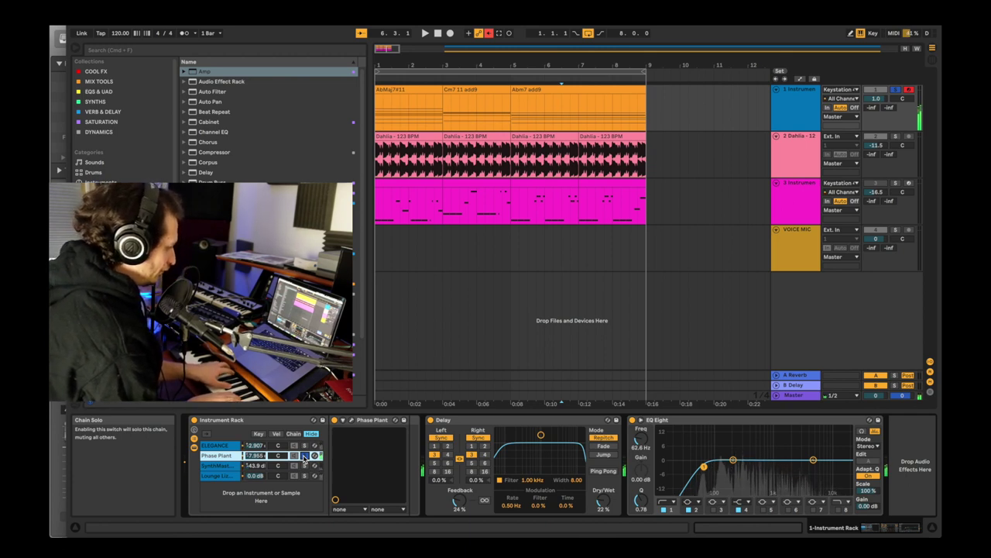
pyautogui.click(228, 466)
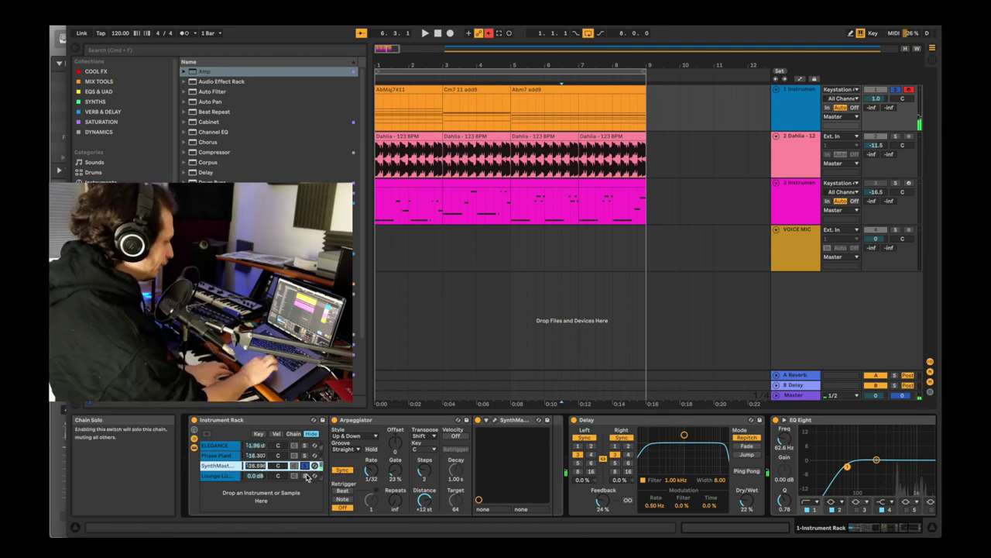
pyautogui.click(308, 476)
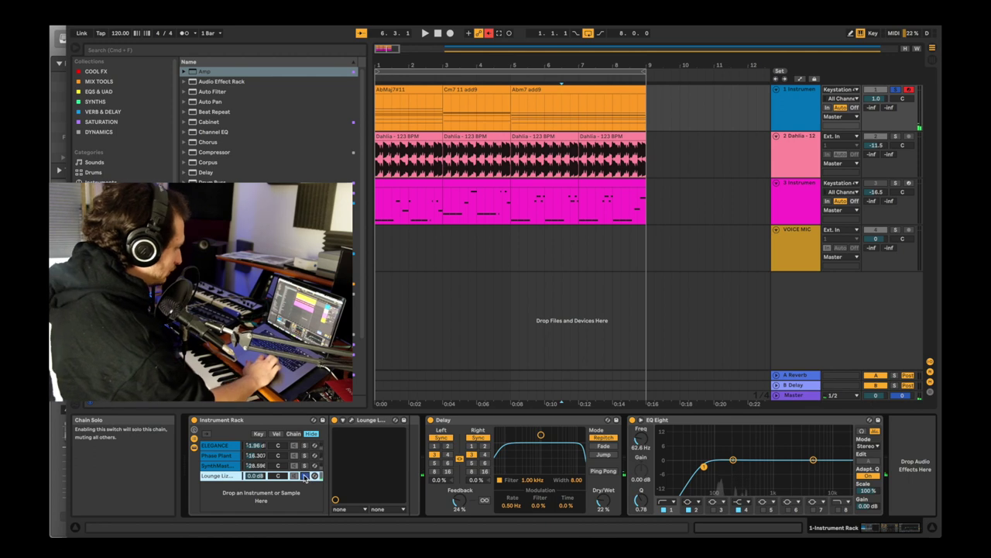
pyautogui.click(252, 423)
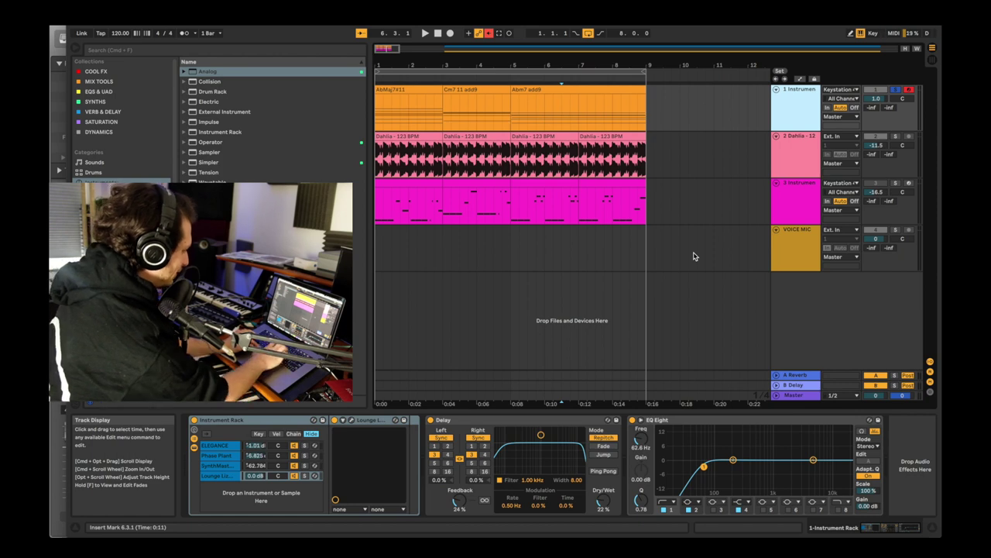
# Step: Insert a new MIDI track below the first instrument track and load an empty Instrument Rack on it
pyautogui.press('super+shift+t')
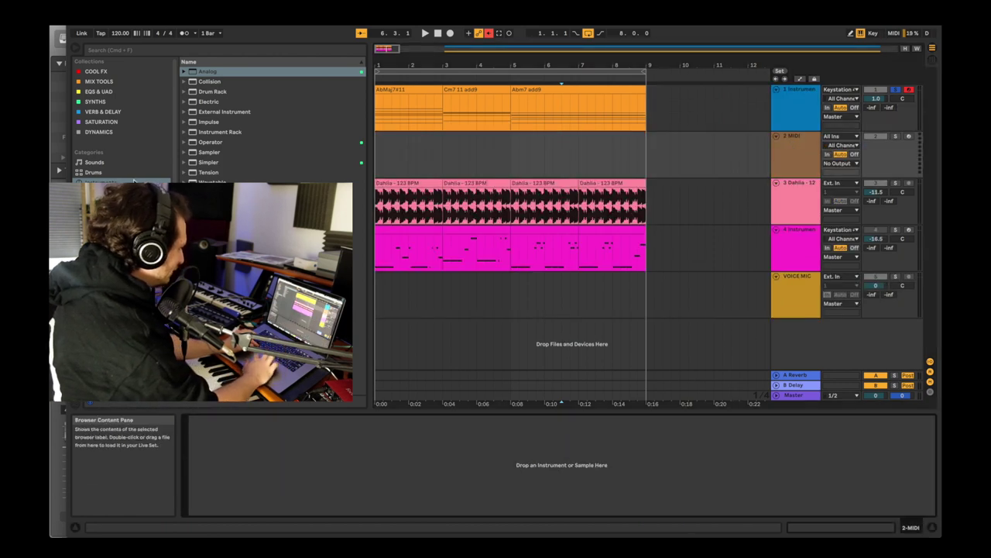
pyautogui.click(221, 132)
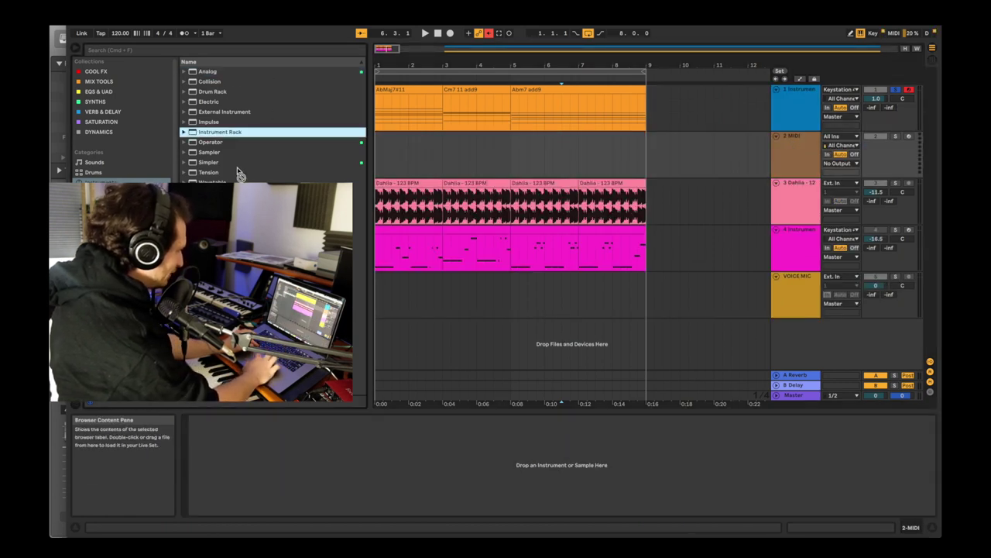
pyautogui.moveTo(326, 488); pyautogui.dragTo(327, 488)
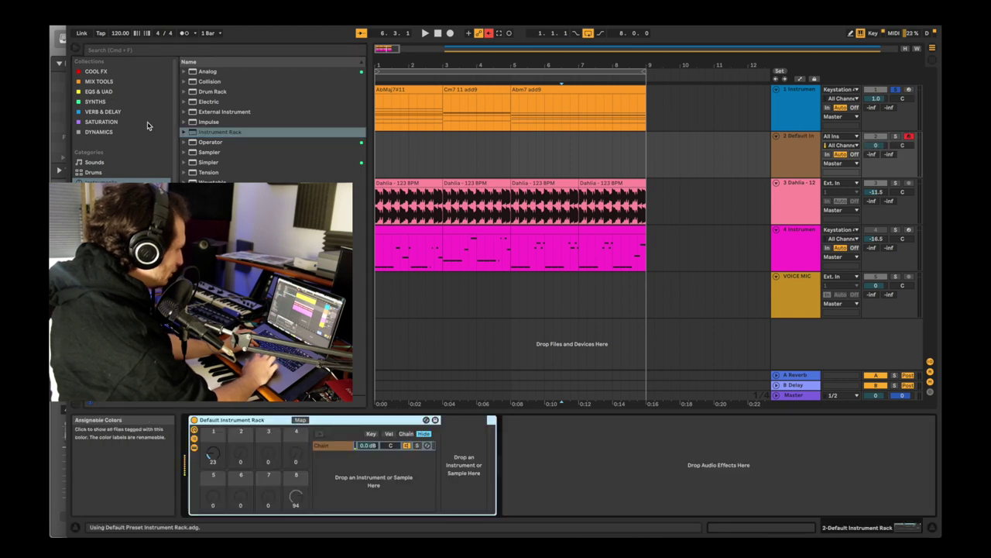
# Step: Show the Synths collection and toggle the chain list of the Default Instrument Rack to point it out
pyautogui.click(99, 102)
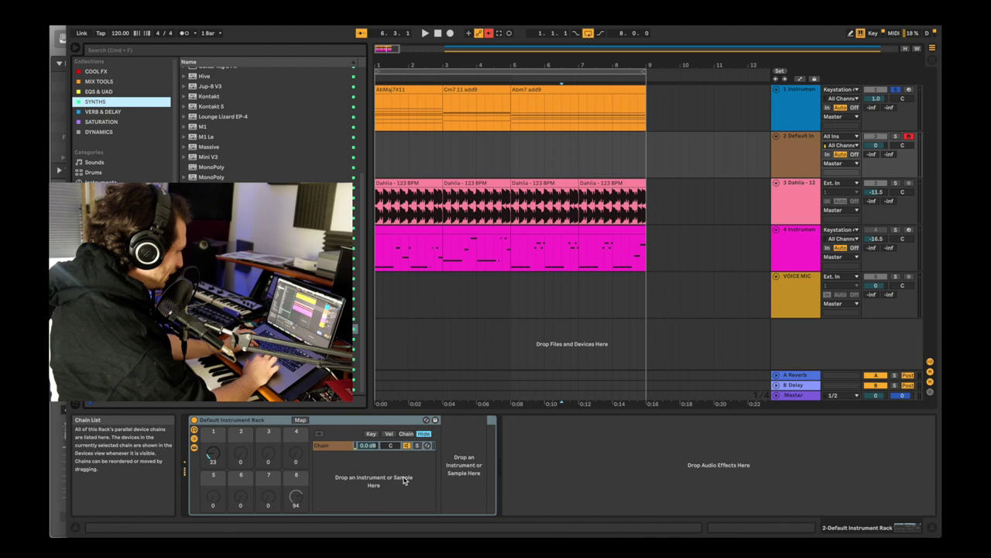
pyautogui.click(194, 439)
pyautogui.click(195, 439)
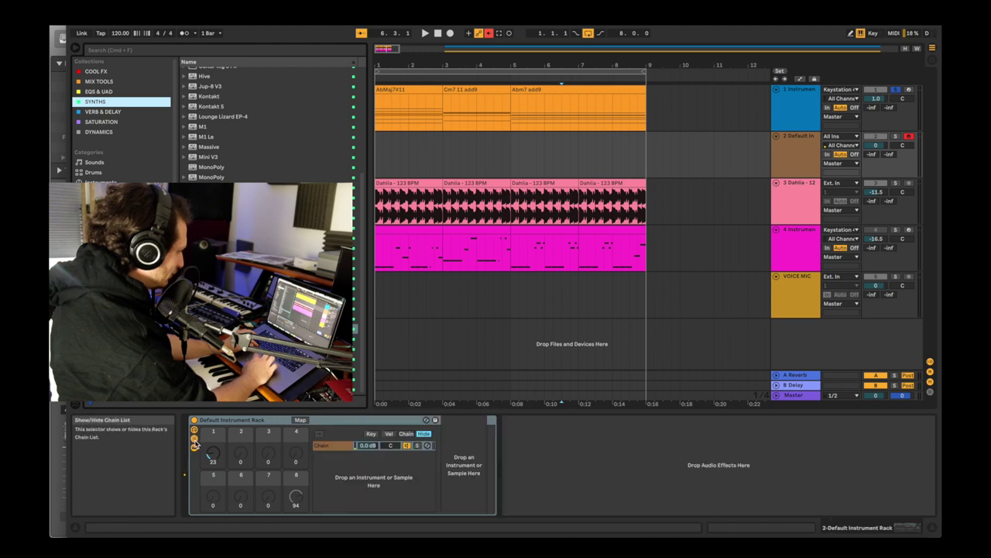
pyautogui.click(194, 439)
pyautogui.click(194, 439)
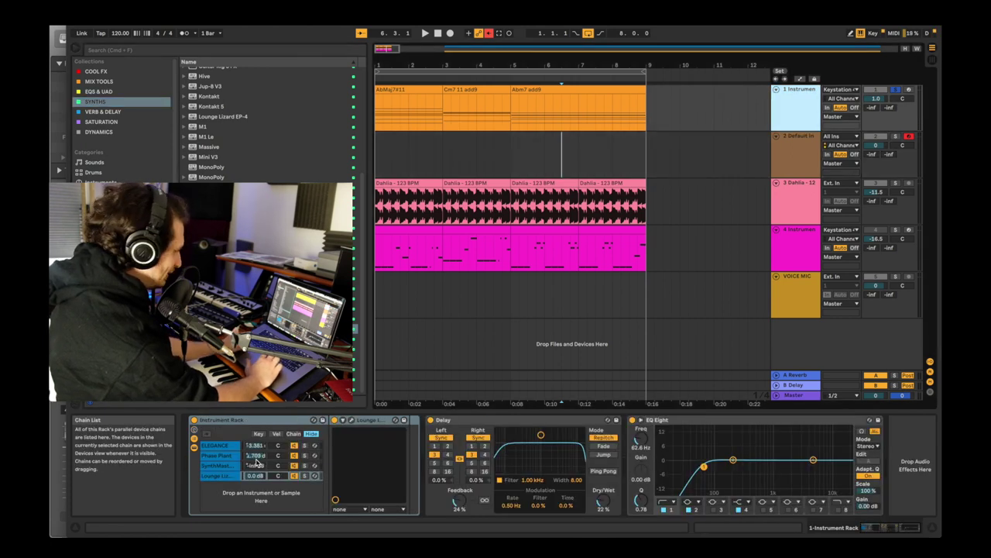
# Step: View the Predator synth in the ELEGANCE chain of the first track's Instrument Rack and close its window
pyautogui.moveTo(260, 447); pyautogui.dragTo(265, 458)
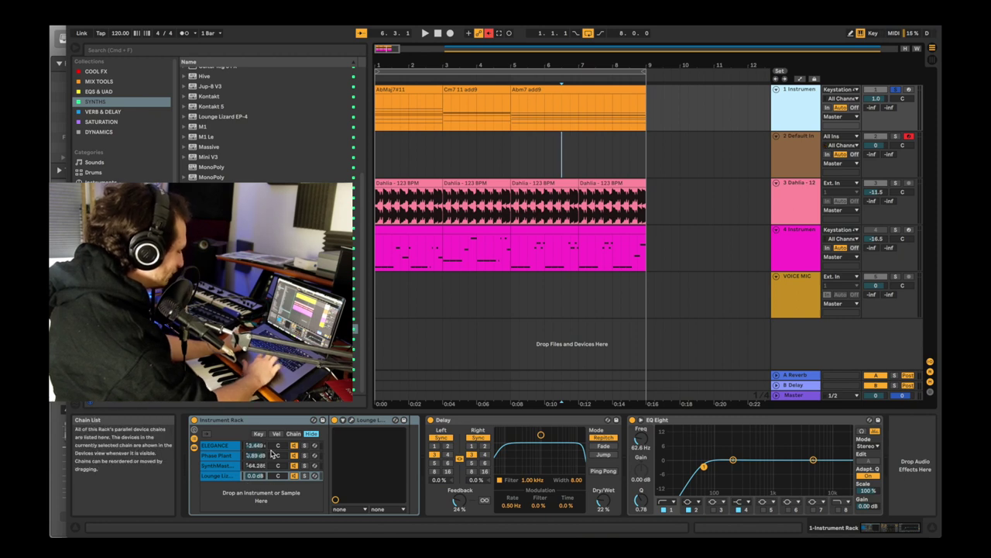
pyautogui.click(223, 446)
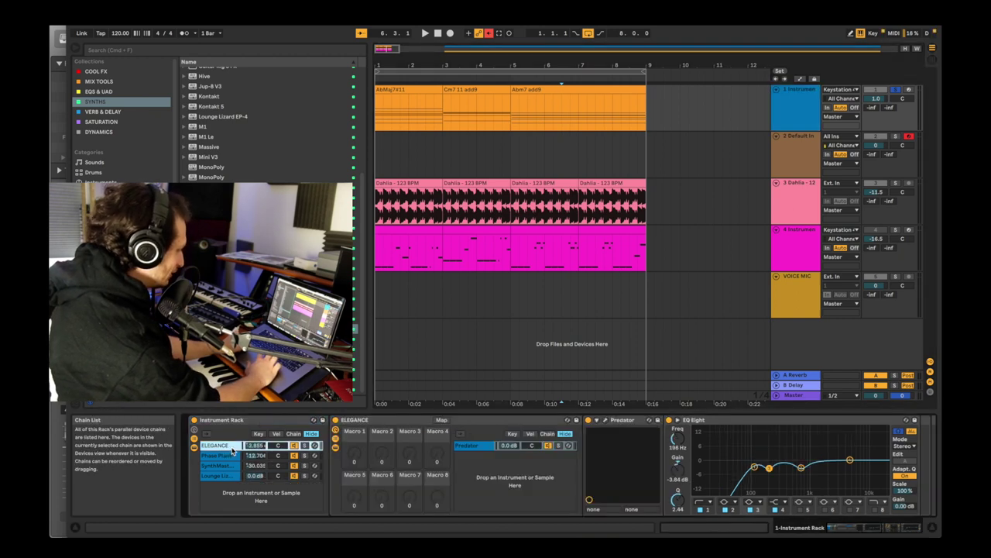
pyautogui.click(609, 419)
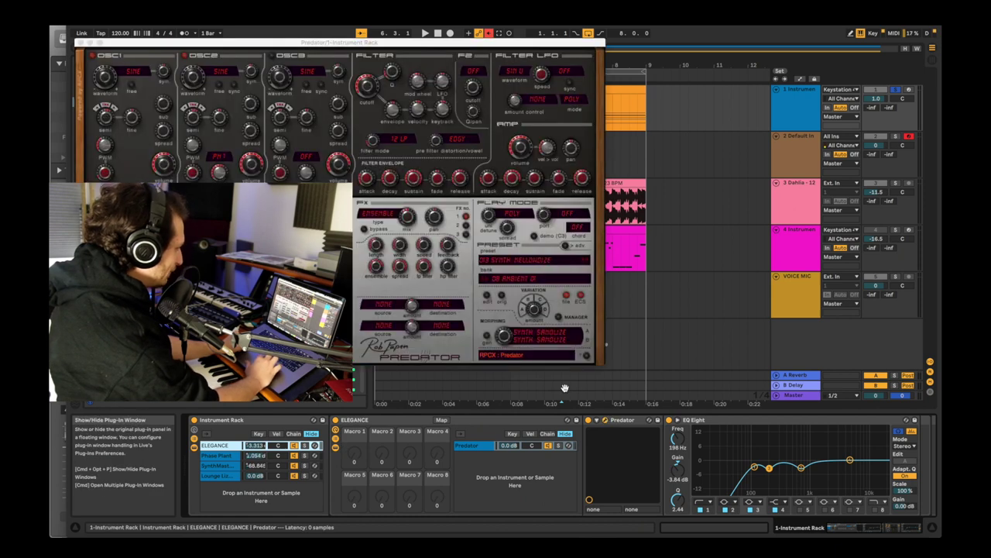
pyautogui.click(80, 44)
# Step: Inspect the Phase Plant and SynthMaster synths in their chains, closing each plug-in window after viewing its preset
pyautogui.click(224, 456)
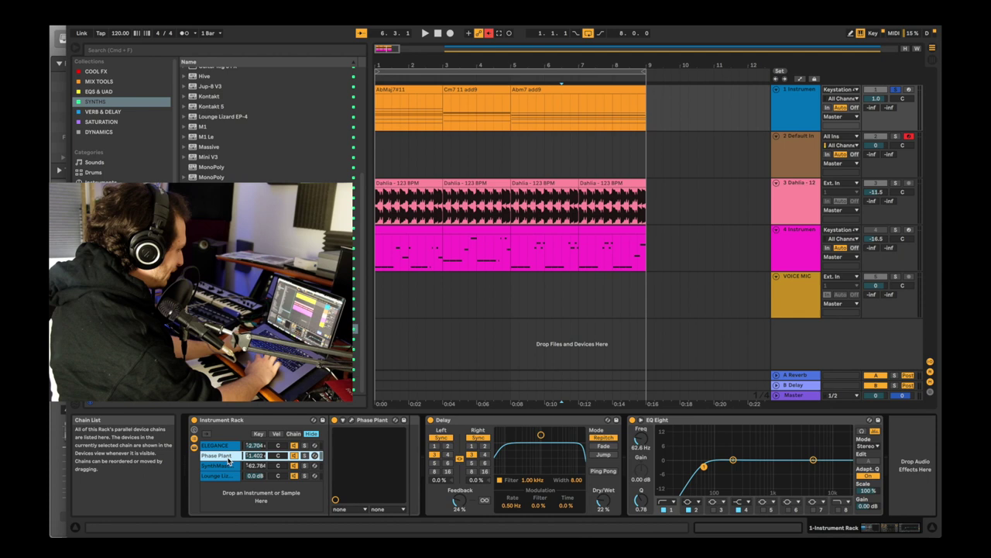
pyautogui.click(353, 420)
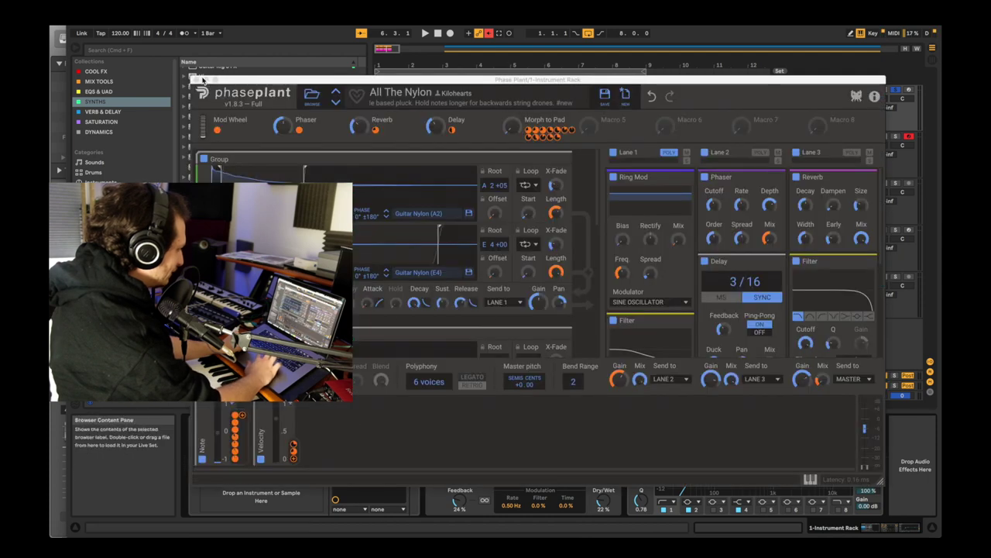
pyautogui.click(198, 79)
pyautogui.click(221, 466)
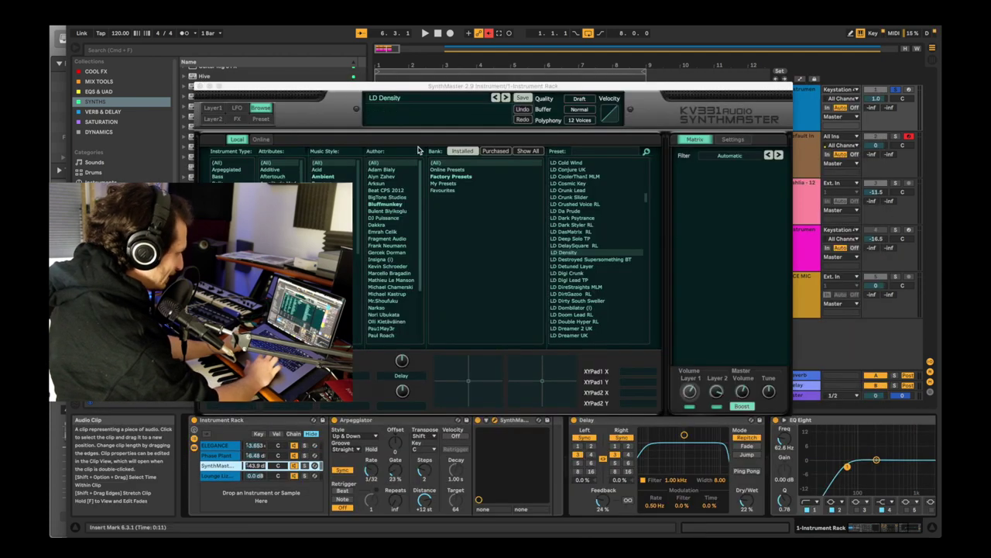
pyautogui.click(200, 86)
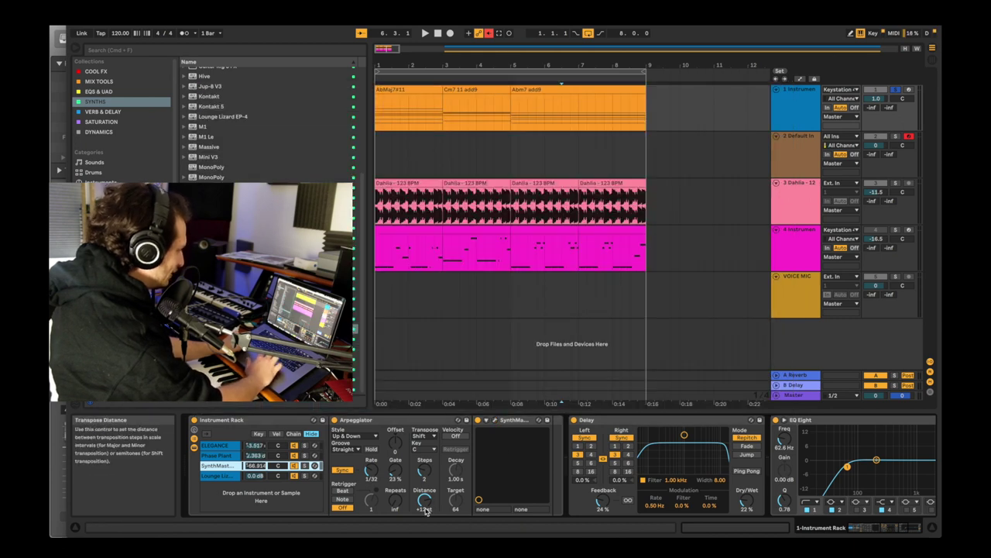
# Step: Inspect the Lounge Lizard synth in its chain, close its window, and review the Delay and EQ Eight effects in the rack
pyautogui.click(221, 475)
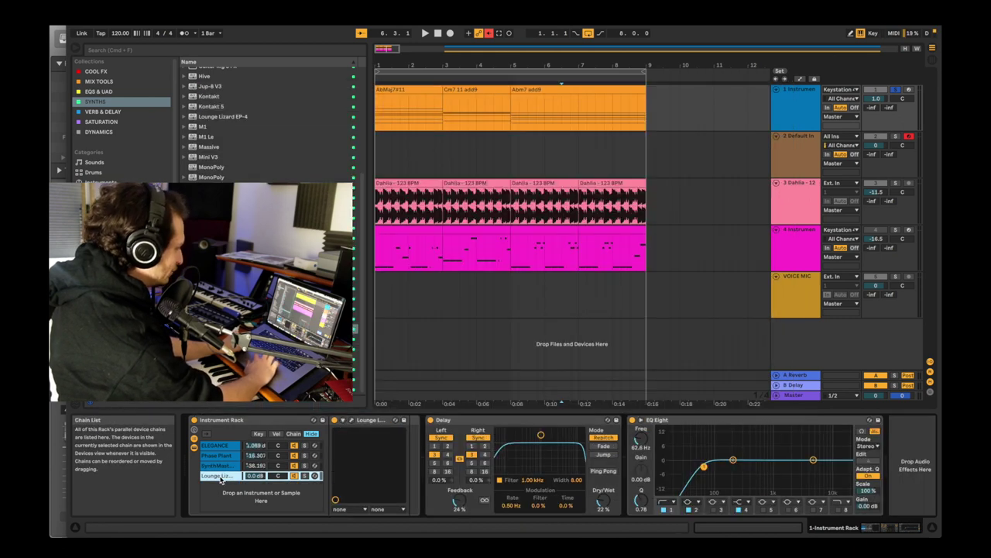
pyautogui.click(350, 422)
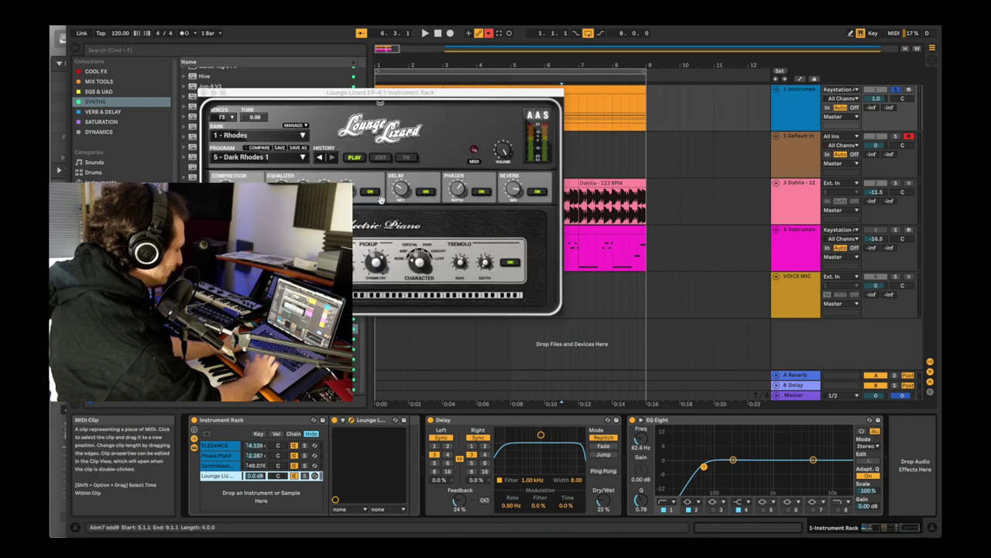
pyautogui.click(204, 92)
pyautogui.click(474, 422)
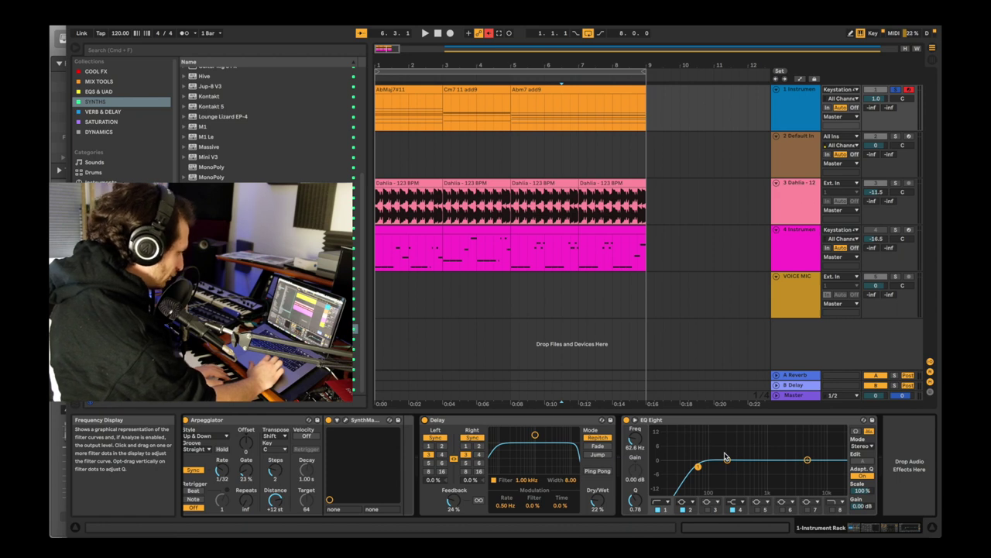
pyautogui.hscroll(-5, 725, 457)
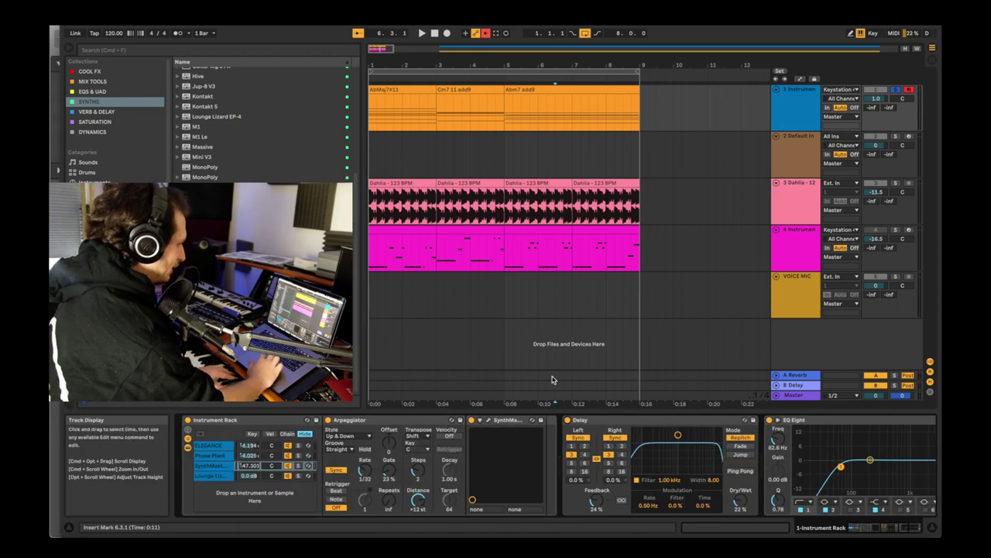
# Step: Review the MIDI input options of the first instrument track, keep Keystation as its source, and select the track
pyautogui.click(836, 91)
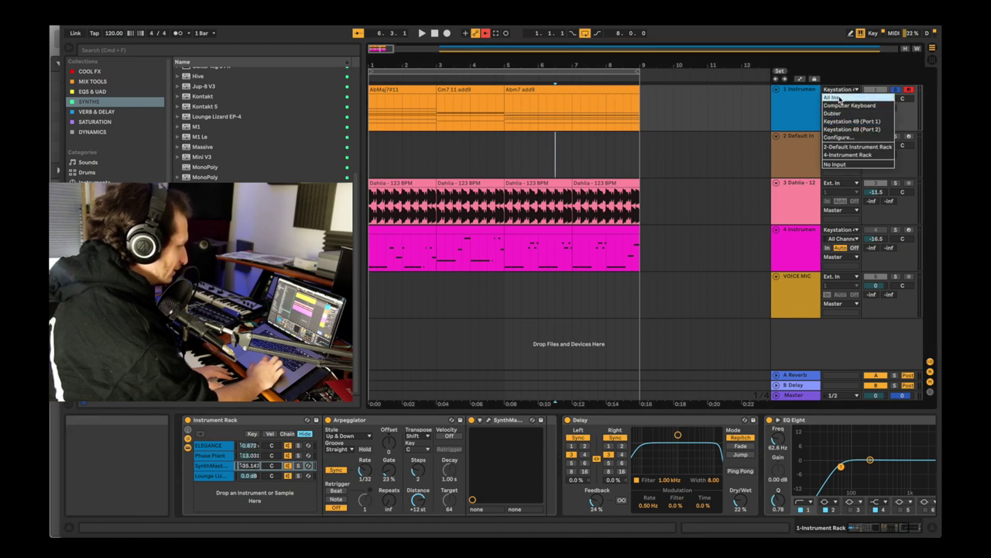
pyautogui.click(827, 90)
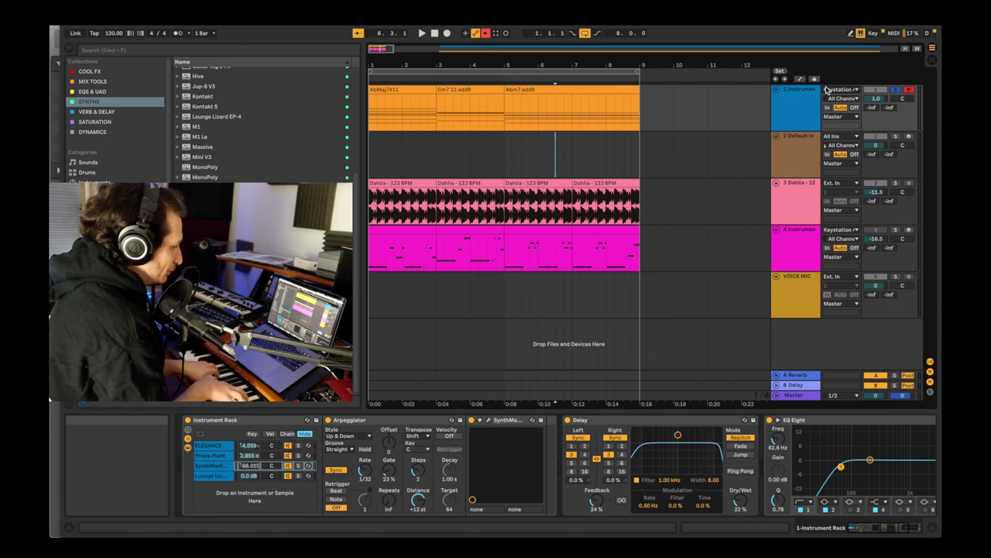
pyautogui.click(810, 90)
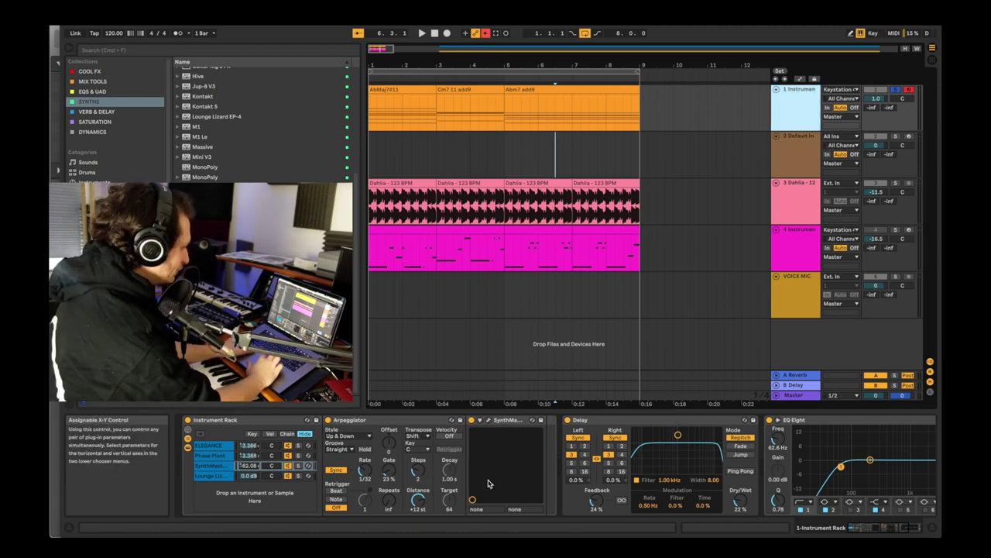
# Step: Switch to Vochlea Dubler, turn off its triggers, and show the pitch and effects control settings
pyautogui.click(497, 535)
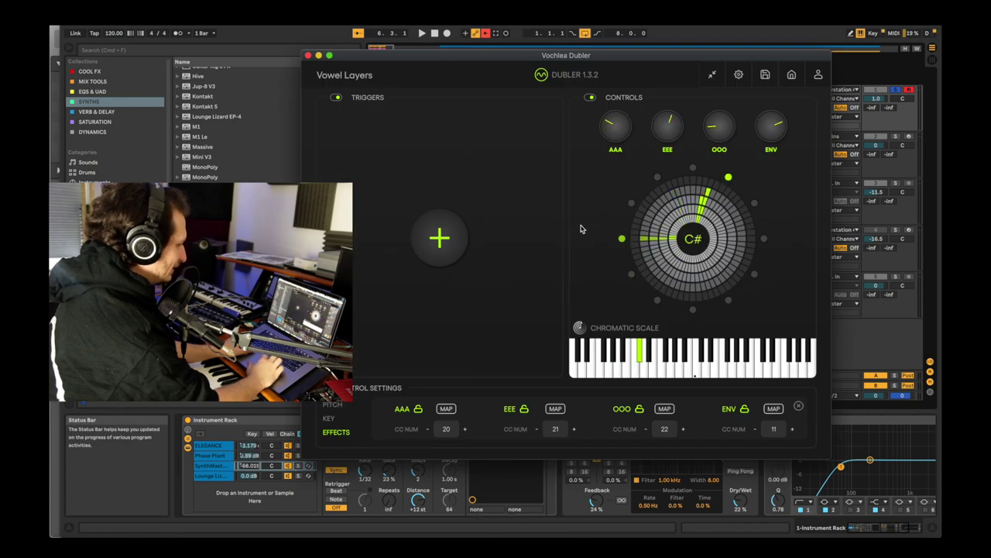
pyautogui.click(337, 97)
pyautogui.click(605, 207)
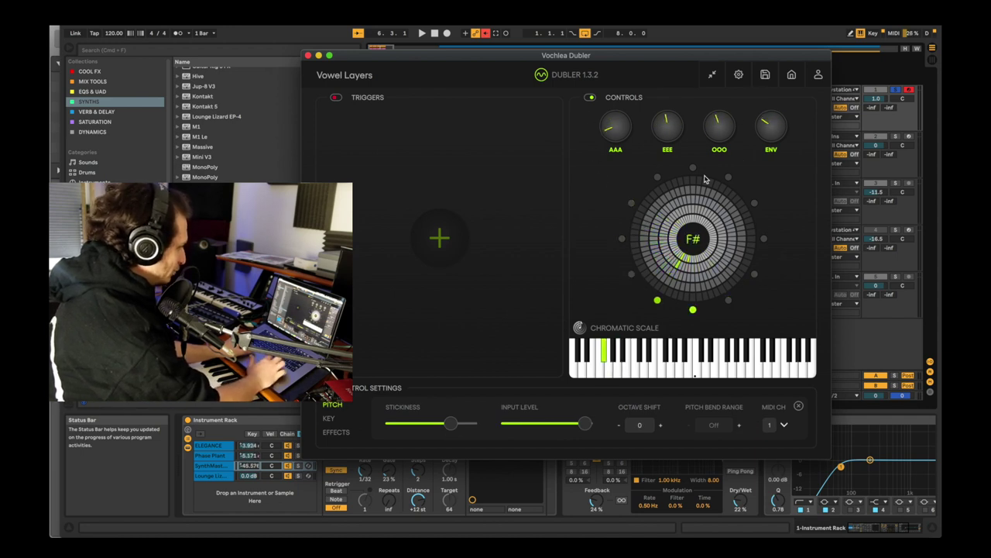
pyautogui.click(334, 432)
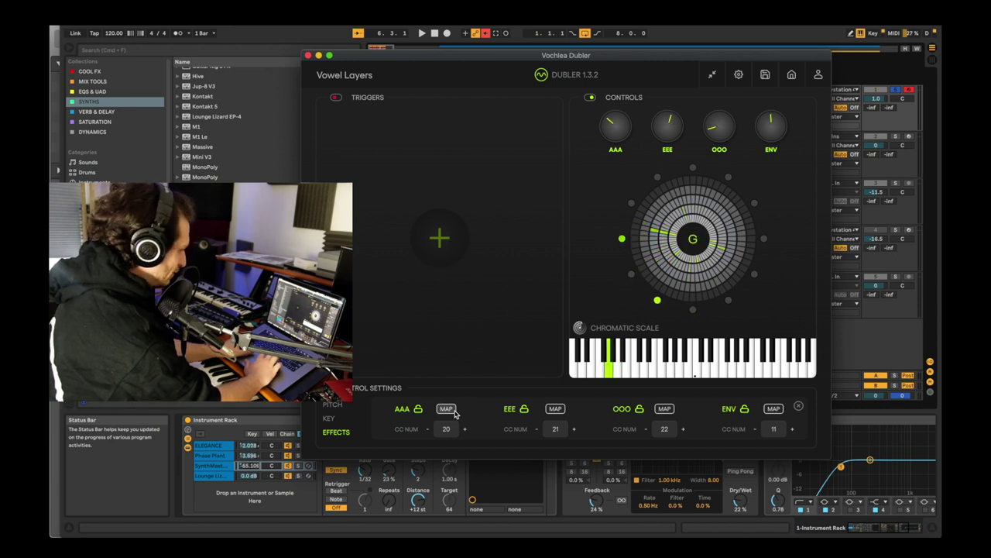
# Step: Return to Ableton Live, turn on MIDI mapping, and compare its mappings with the vowel CC numbers in Dubler
pyautogui.click(879, 359)
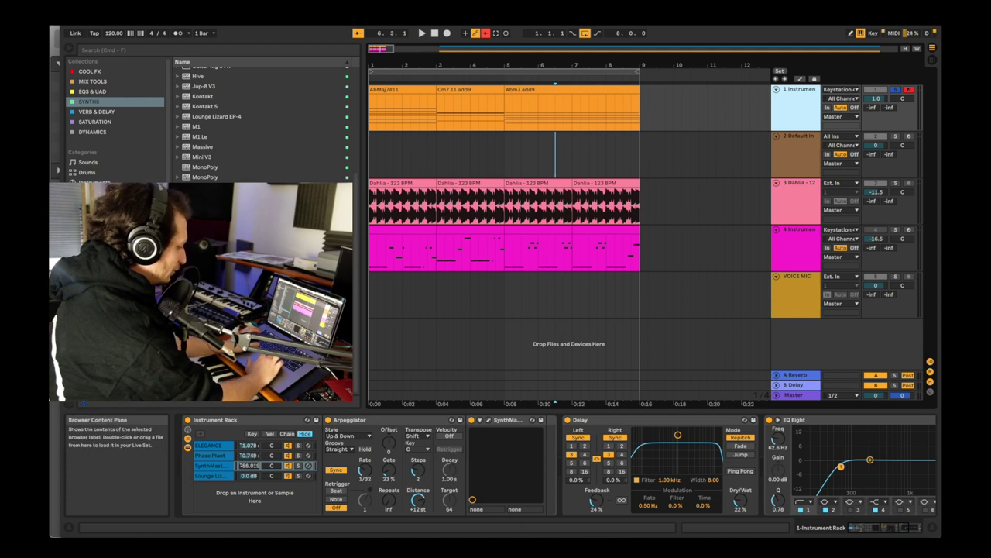
pyautogui.click(850, 420)
pyautogui.press('super+m')
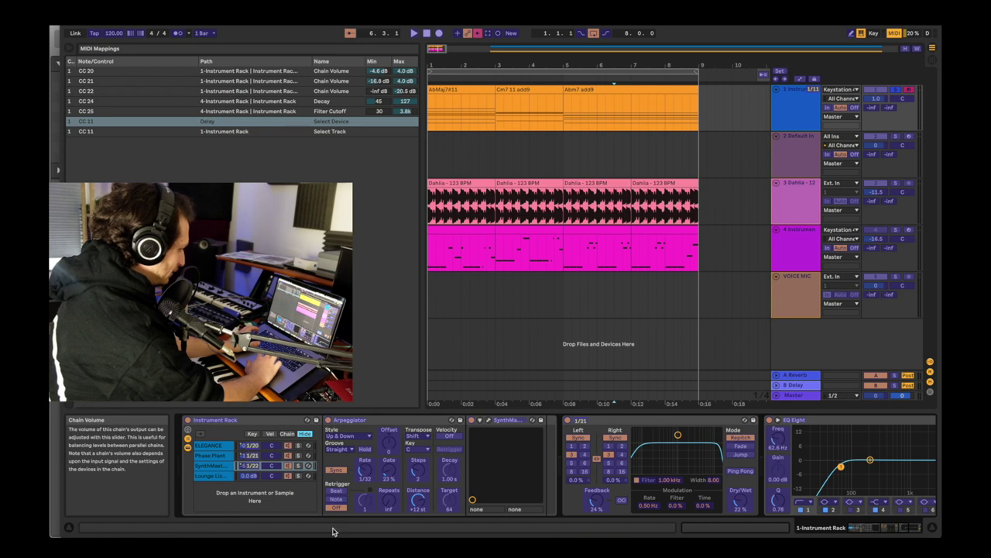
pyautogui.click(496, 537)
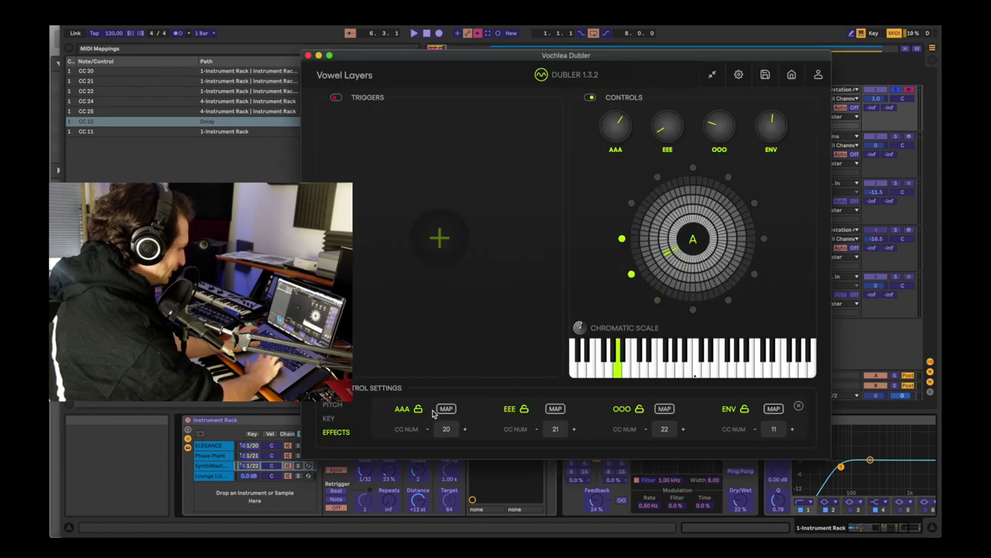
pyautogui.press('super+Tab')
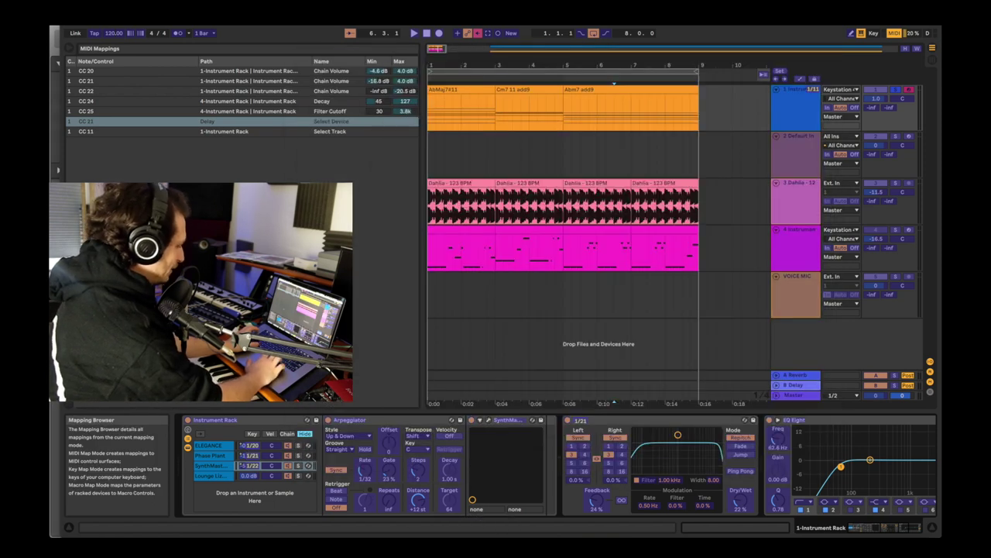
# Step: Toggle MIDI mapping off and on, and examine the minimum and maximum volume range of the CC 20 mapping
pyautogui.press('super+m')
pyautogui.press('super+m')
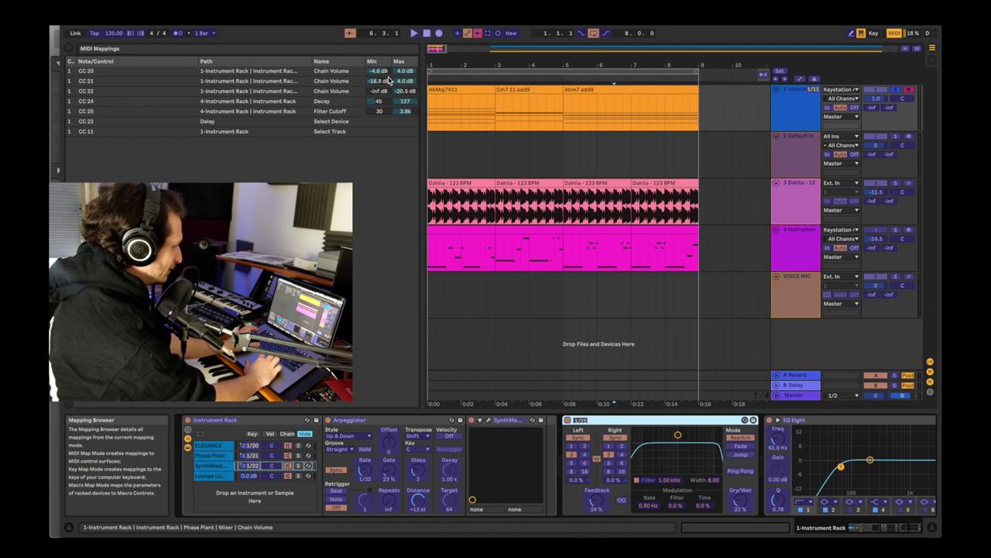
pyautogui.click(371, 72)
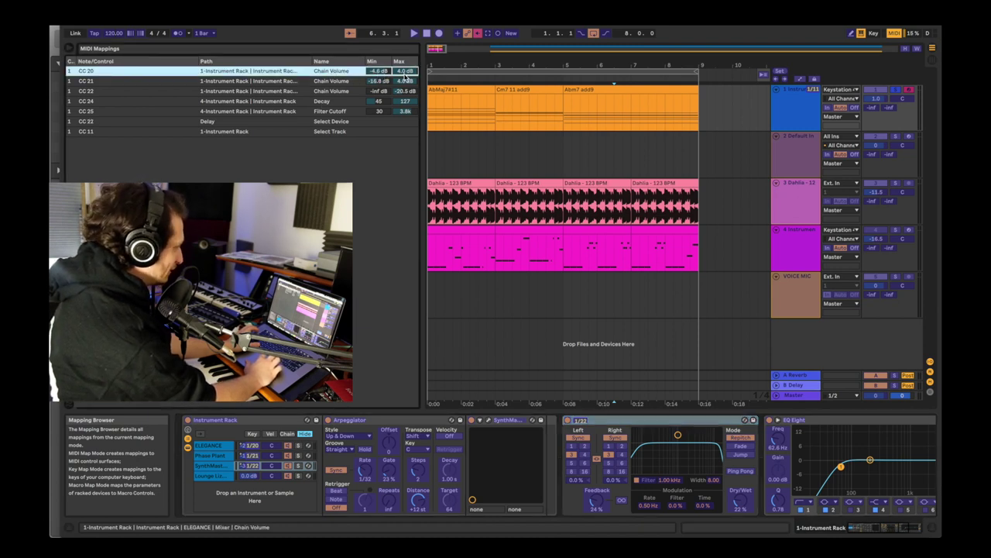
pyautogui.click(322, 83)
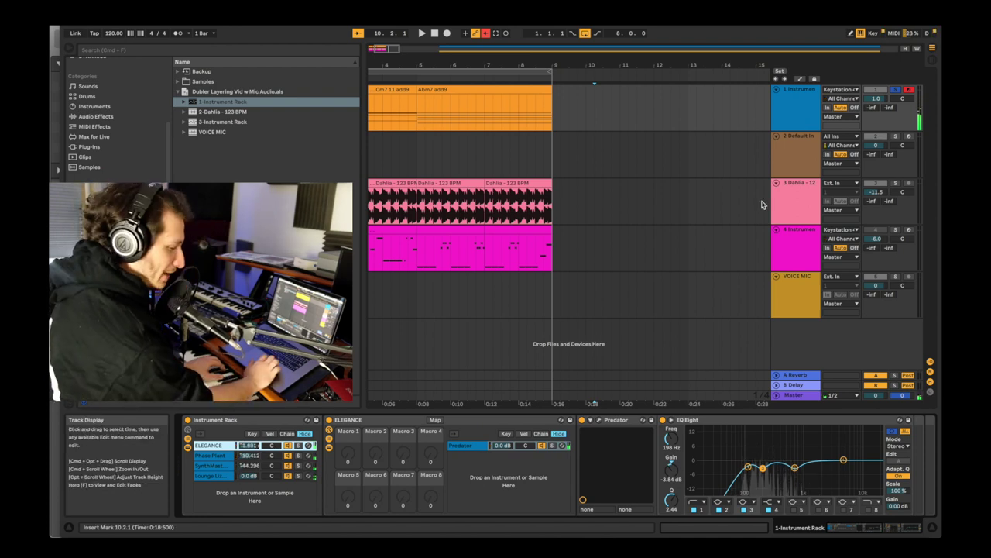
# Step: Solo the Lounge Lizard chain in the first track's Instrument Rack to audition it
pyautogui.click(300, 476)
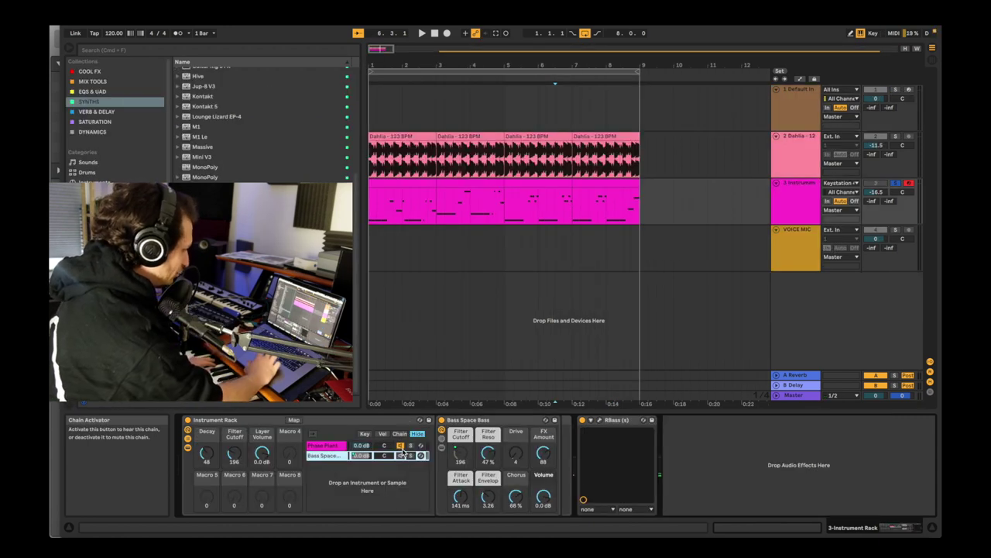
# Step: Open the Phase Plant chain's synth window, place it clear of the rack macros, and lower the Decay macro to 31
pyautogui.click(324, 445)
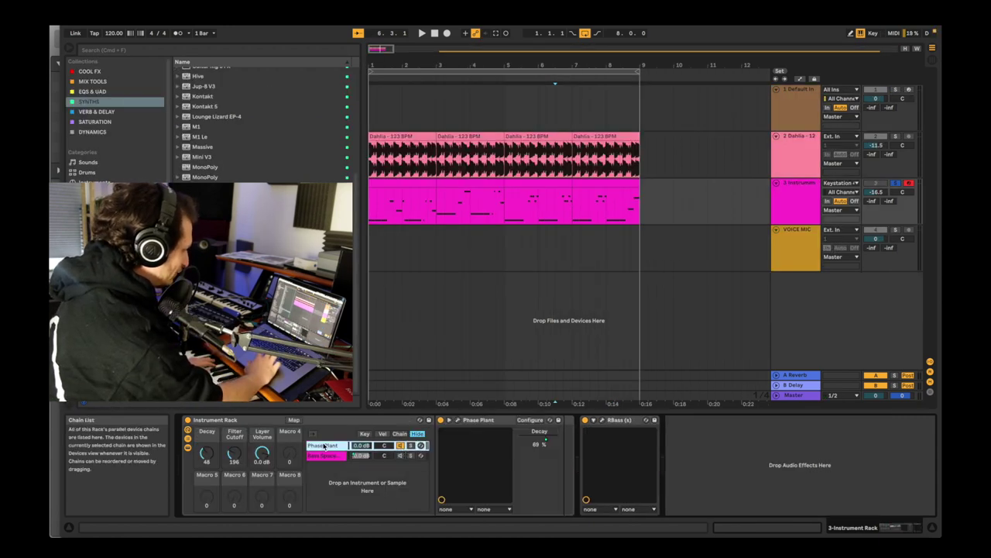
pyautogui.click(456, 421)
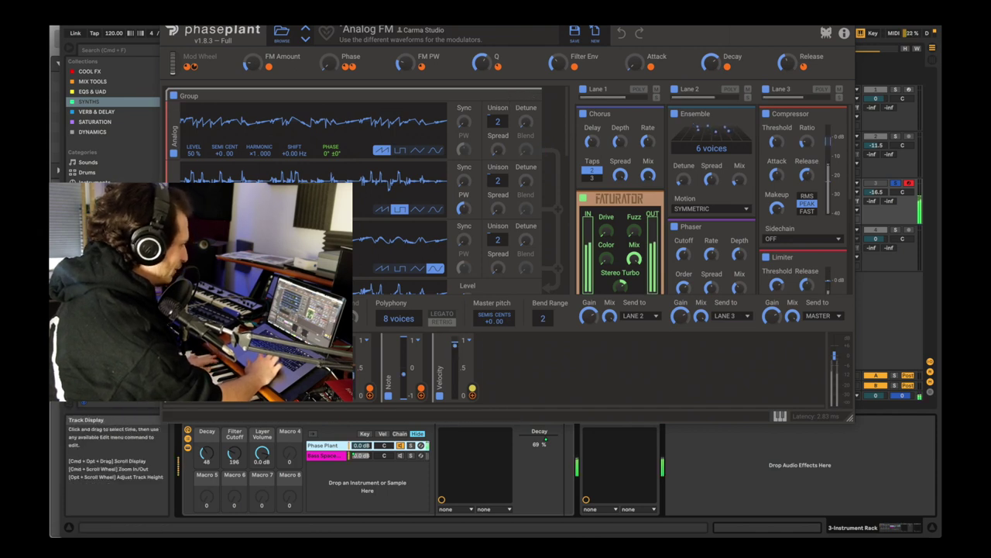
pyautogui.moveTo(424, 17); pyautogui.dragTo(578, 26)
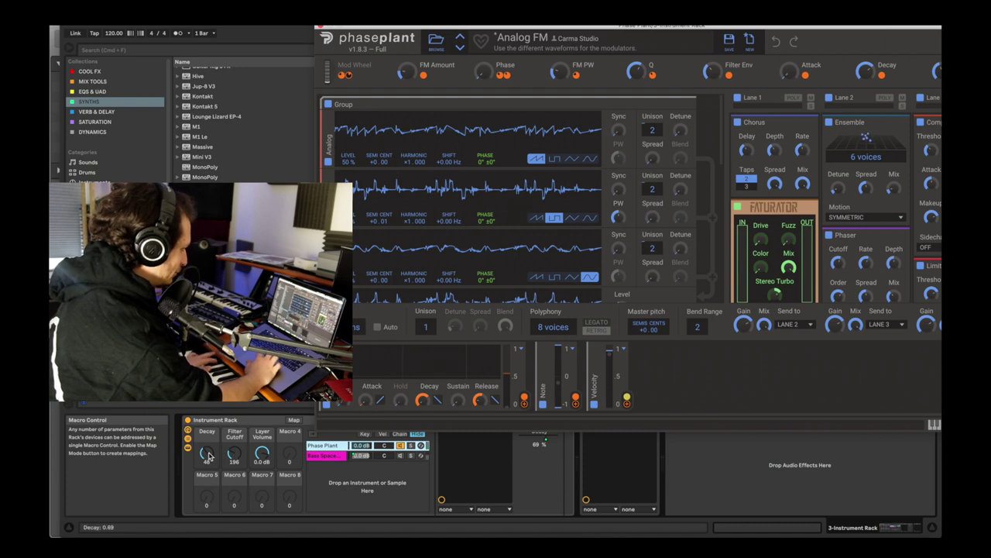
pyautogui.moveTo(209, 456); pyautogui.dragTo(209, 477)
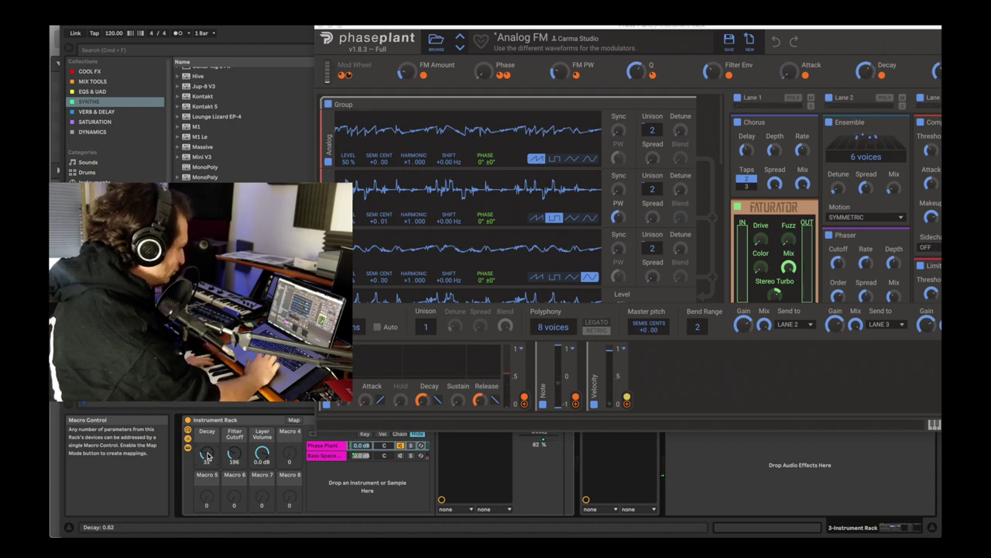
# Step: Close the Phase Plant window and solo the Bass Space Bass chain in the Instrument Rack
pyautogui.click(325, 470)
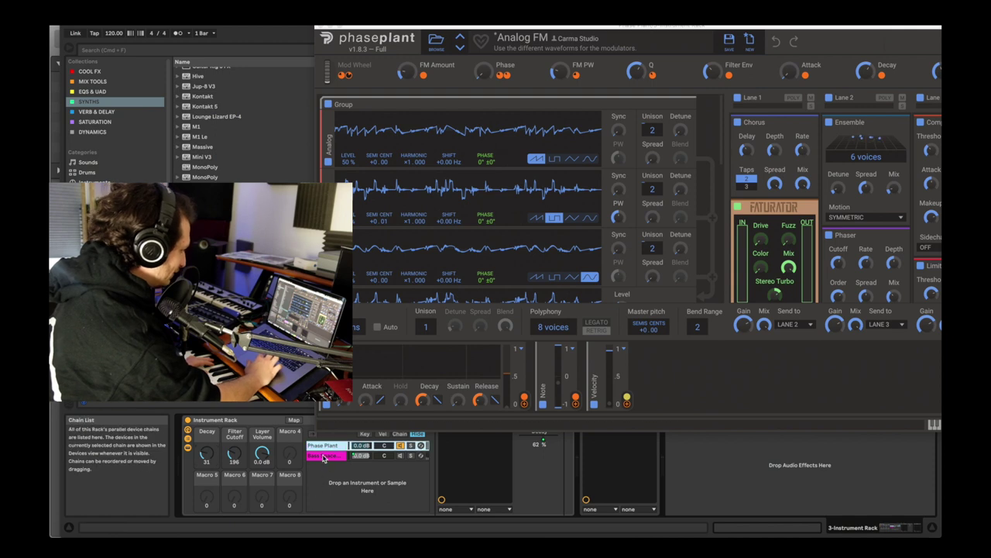
pyautogui.click(324, 457)
pyautogui.click(320, 26)
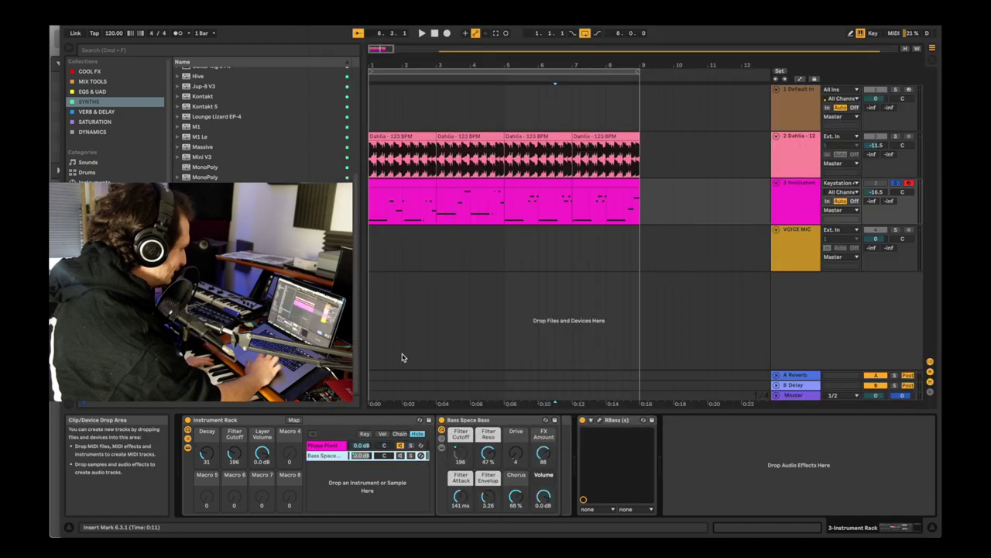
pyautogui.click(411, 455)
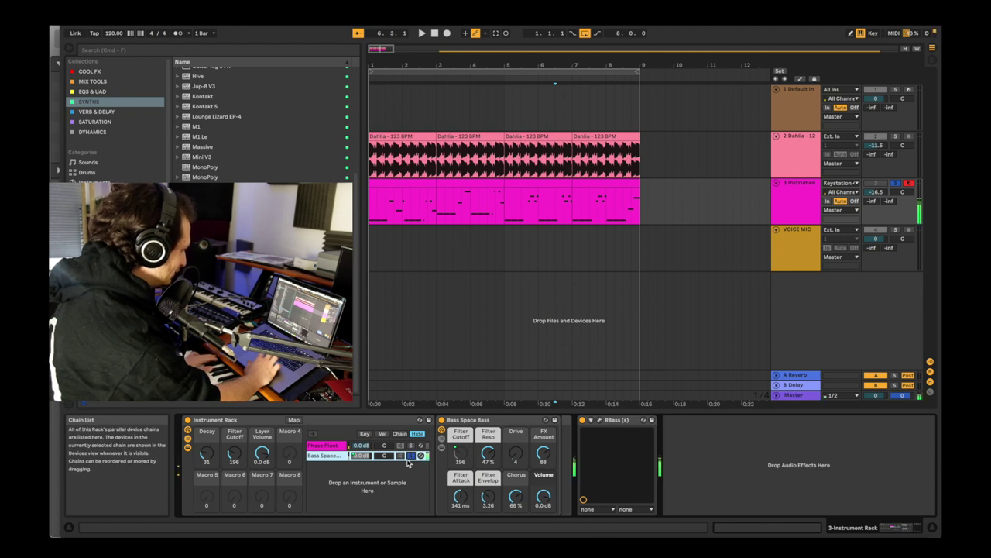
# Step: Sweep the Filter Cutoff macro up to 625 and down to 43, and briefly show the chain's RBass plug-in window
pyautogui.moveTo(234, 453); pyautogui.dragTo(234, 416)
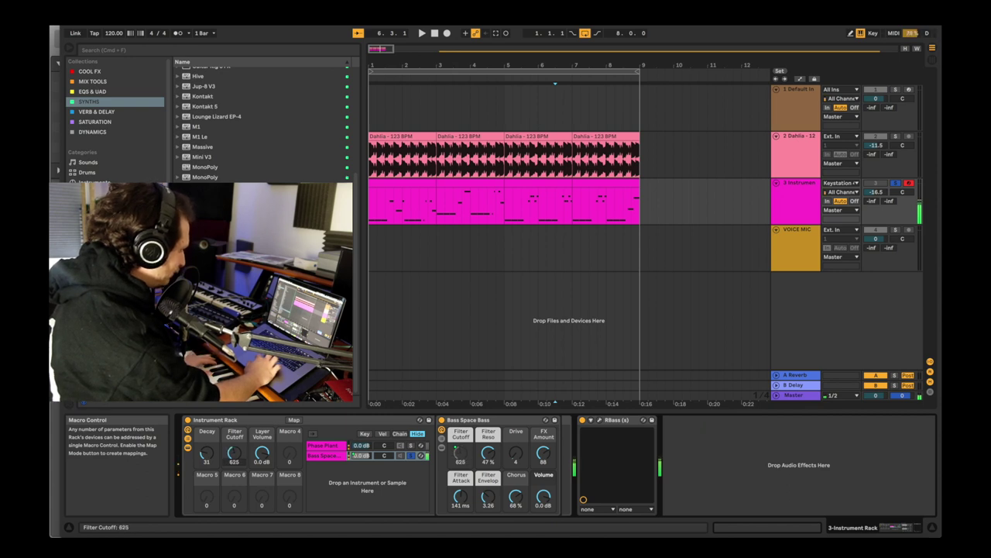
pyautogui.moveTo(234, 453)
pyautogui.mouseDown()
pyautogui.moveTo(234, 480)
pyautogui.moveTo(234, 453)
pyautogui.mouseUp()
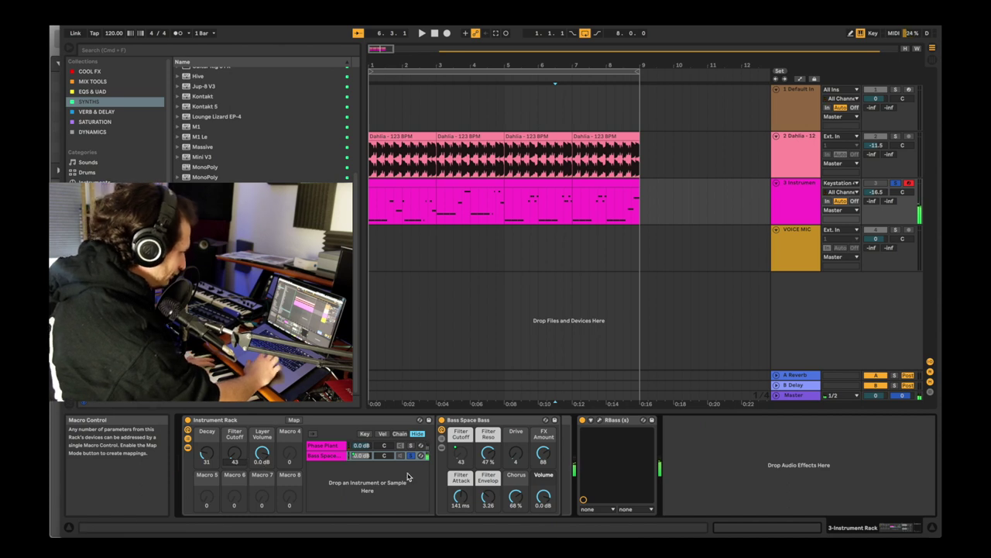
pyautogui.click(599, 420)
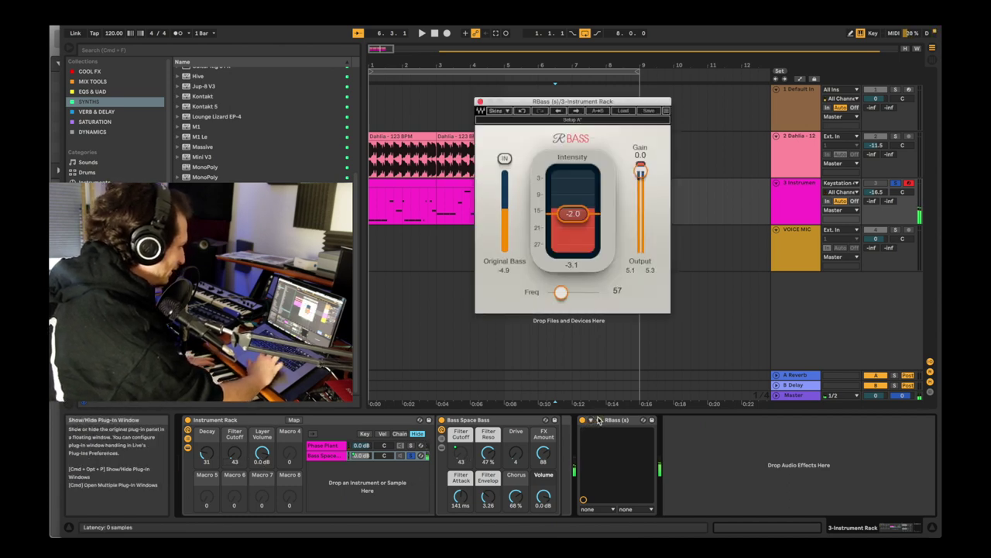
pyautogui.click(480, 102)
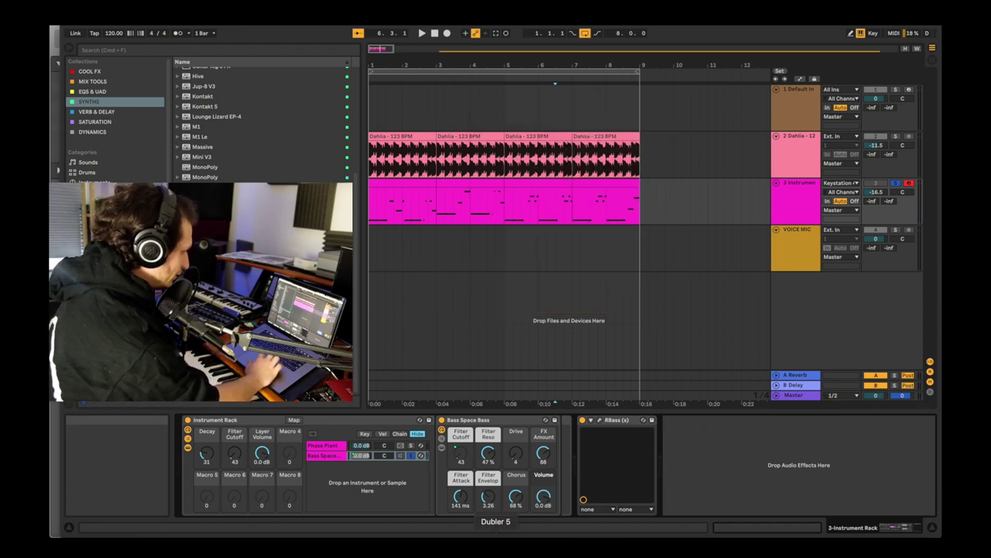
# Step: Switch to Vochlea Dubler, load the Vowel Layers 2 profile, and show its effects control settings
pyautogui.click(496, 536)
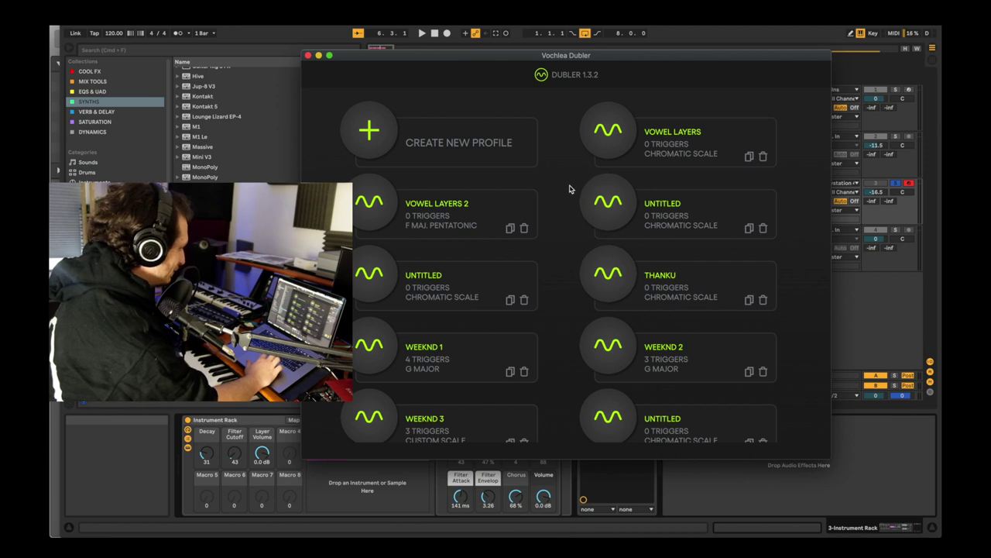
pyautogui.click(381, 209)
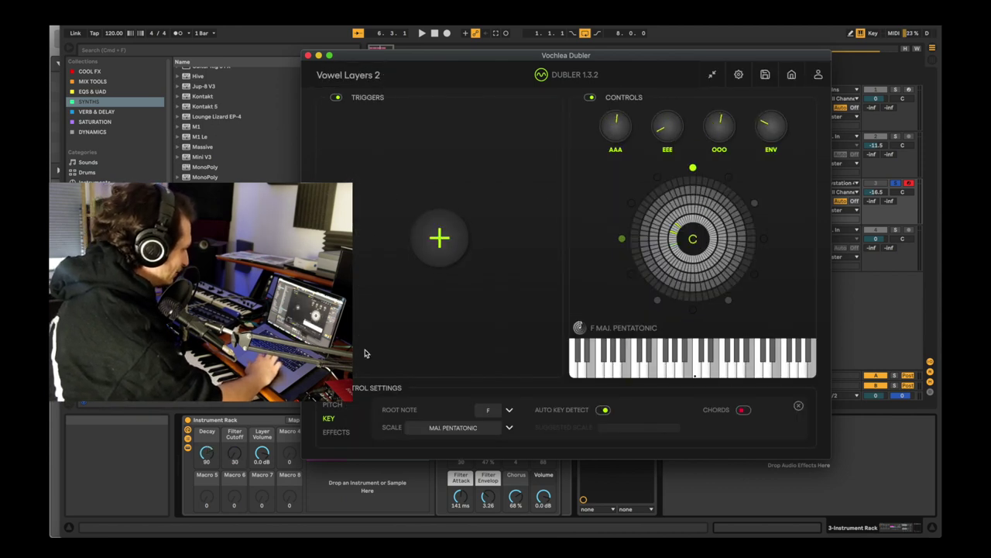
pyautogui.click(341, 432)
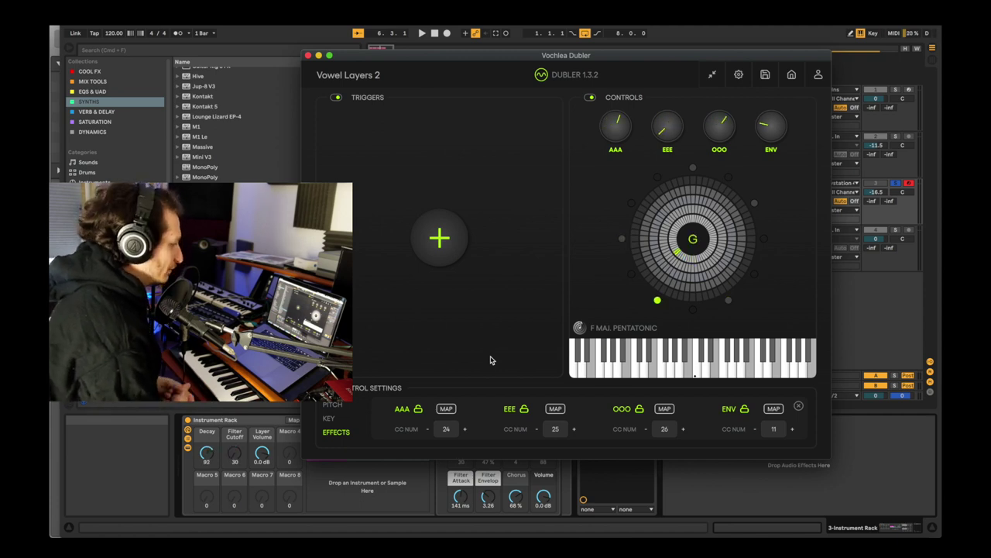
# Step: Return to Ableton Live, check the Decay and Filter Cutoff macros' MIDI mappings, and unsolo the Bass Space Bass chain
pyautogui.press('super+m')
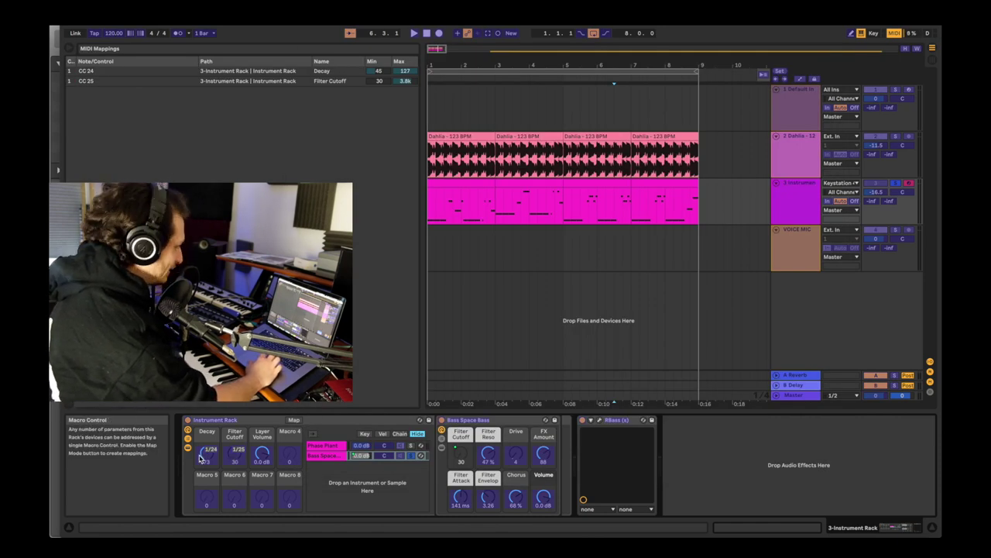
pyautogui.press('super+m')
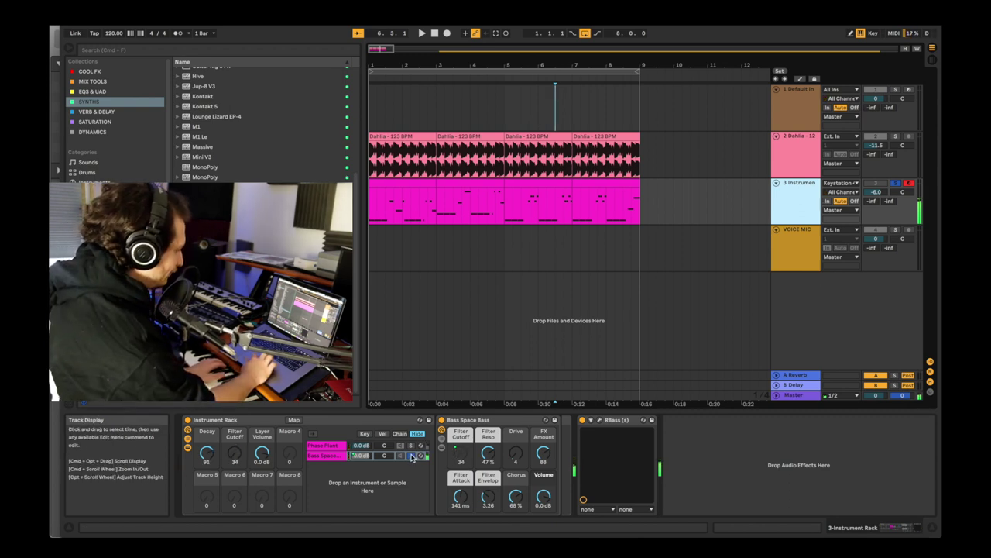
pyautogui.click(411, 455)
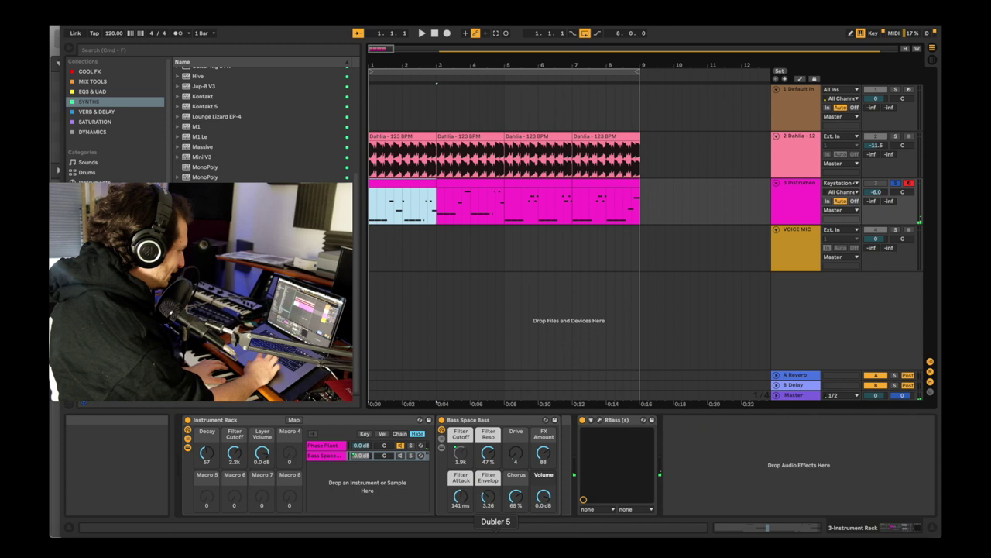
# Step: Bring Vochlea Dubler back in front of Ableton Live to show the vowel controls
pyautogui.click(496, 544)
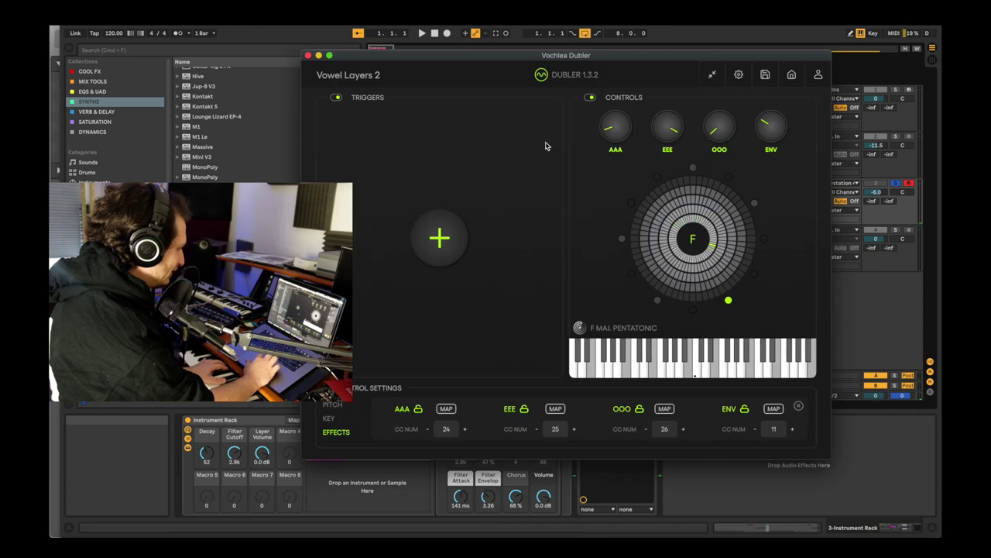